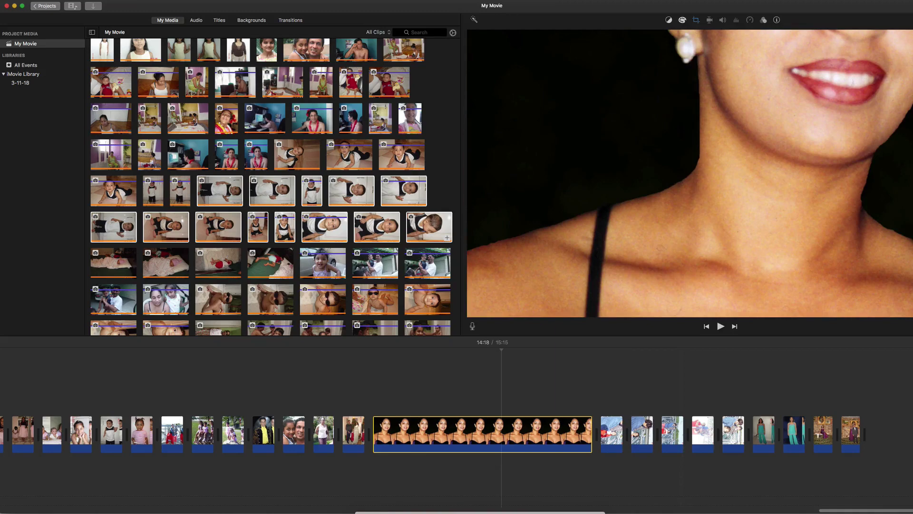
Step: Select the sideways family photo clip right after the long clip
left_click(616, 432)
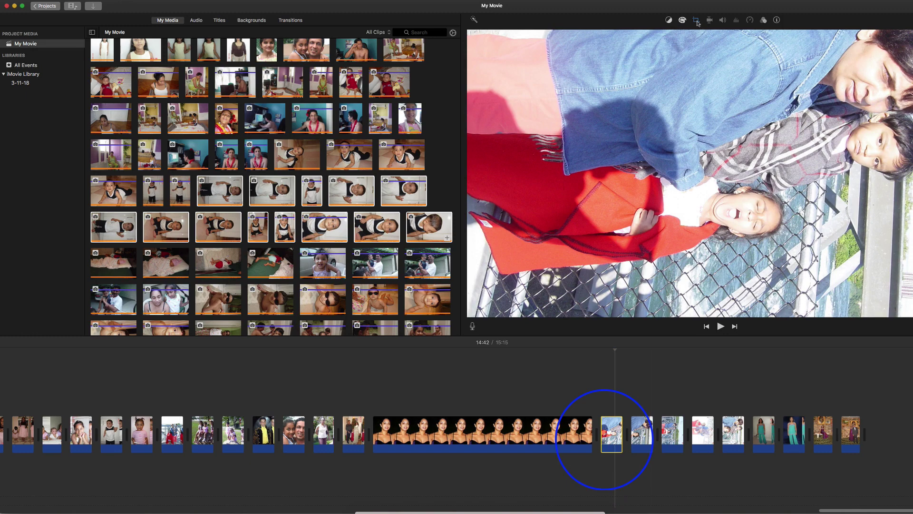
left_click(695, 20)
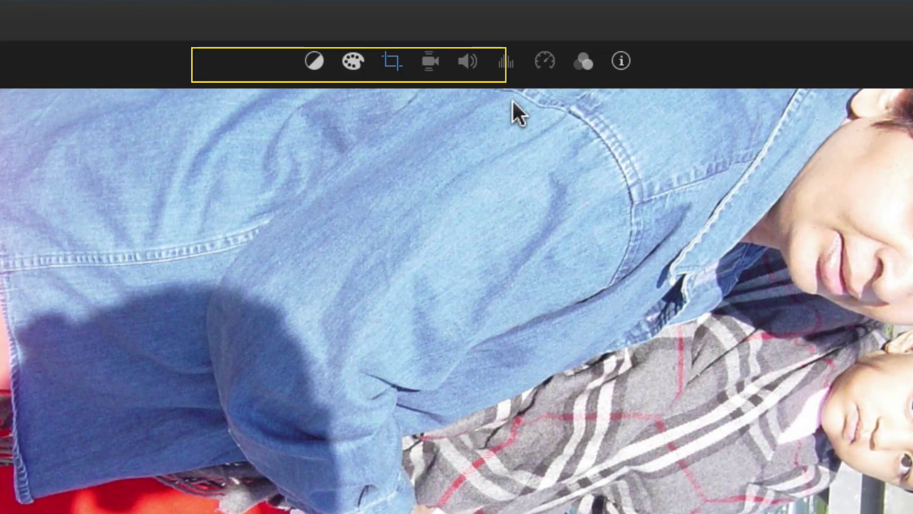
Step: Rotate the first photo counterclockwise in Crop, try Fit, then revert to Ken Burns
left_click(393, 64)
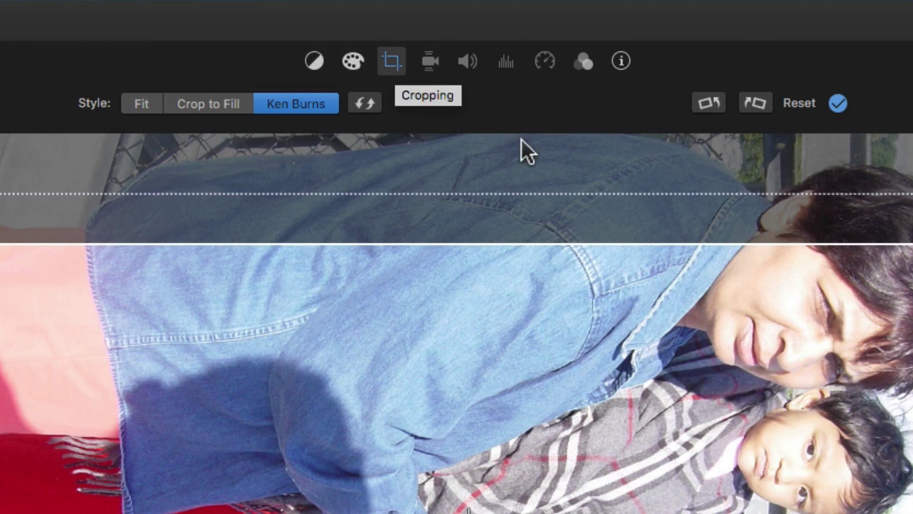
left_click(701, 103)
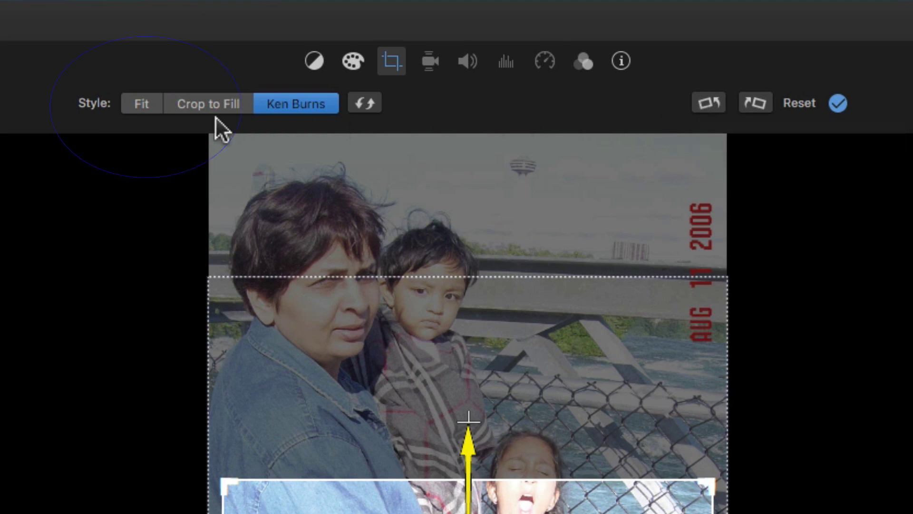
left_click(143, 104)
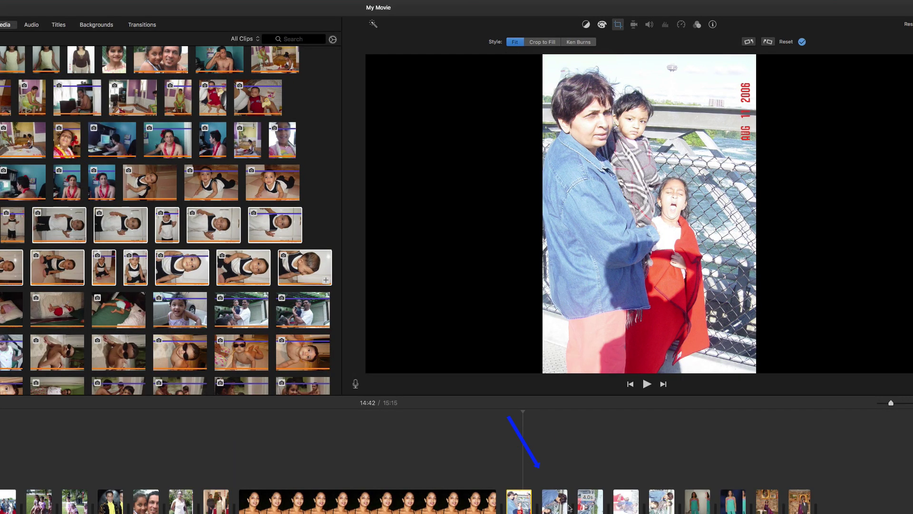
left_click(591, 48)
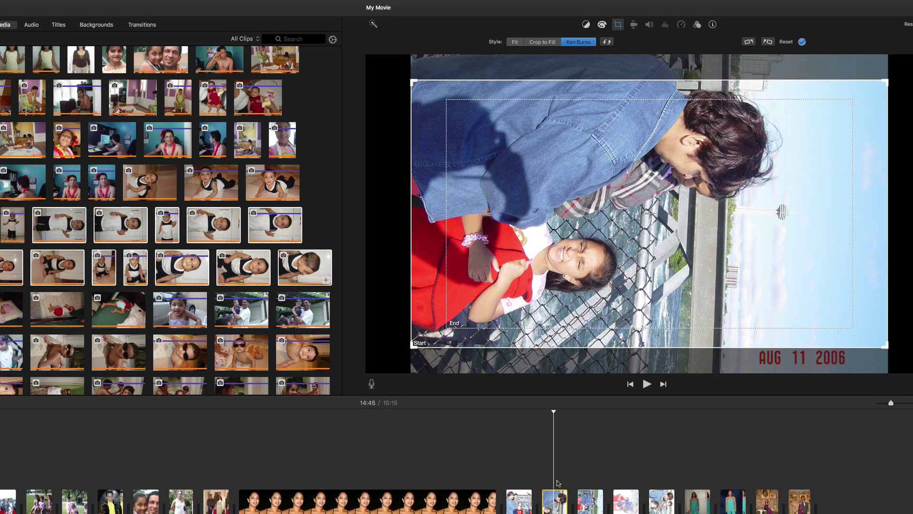
Step: Reopen Crop, rotate the second sideways photo upright, and set its style to Fit
left_click(619, 26)
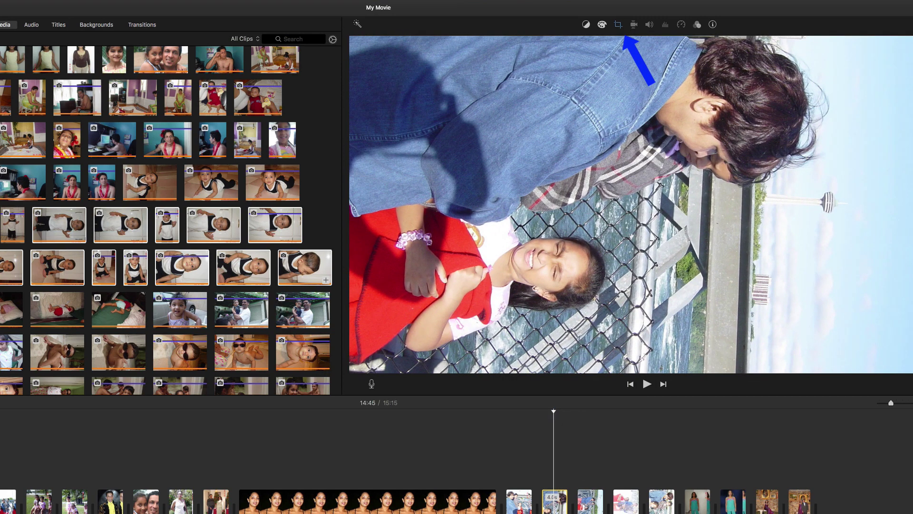
left_click(619, 27)
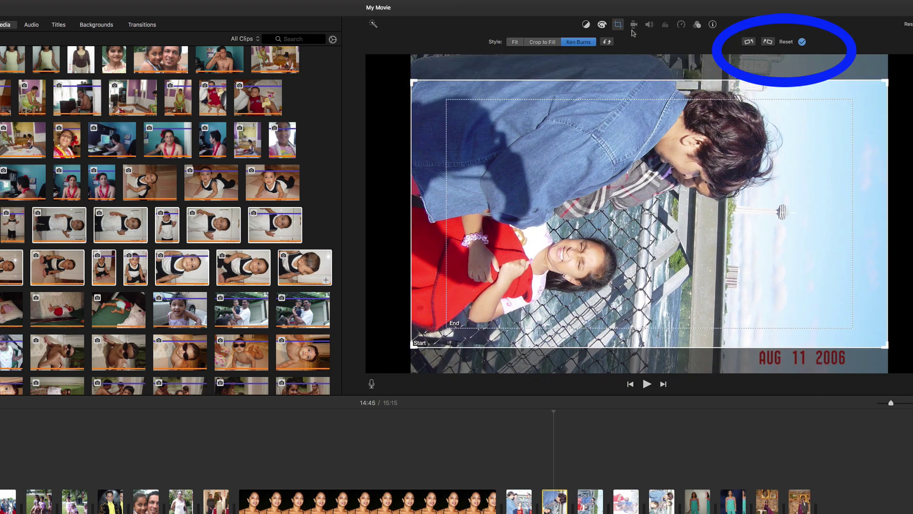
left_click(749, 42)
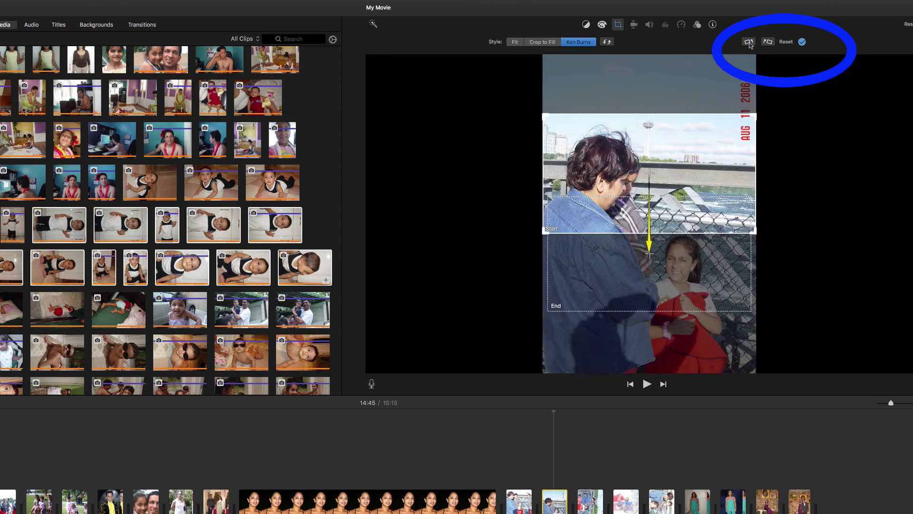
left_click(514, 42)
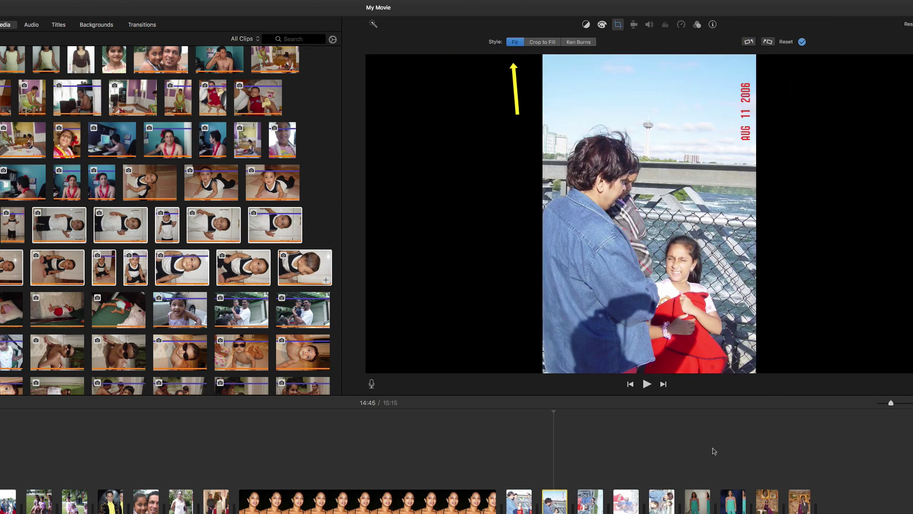